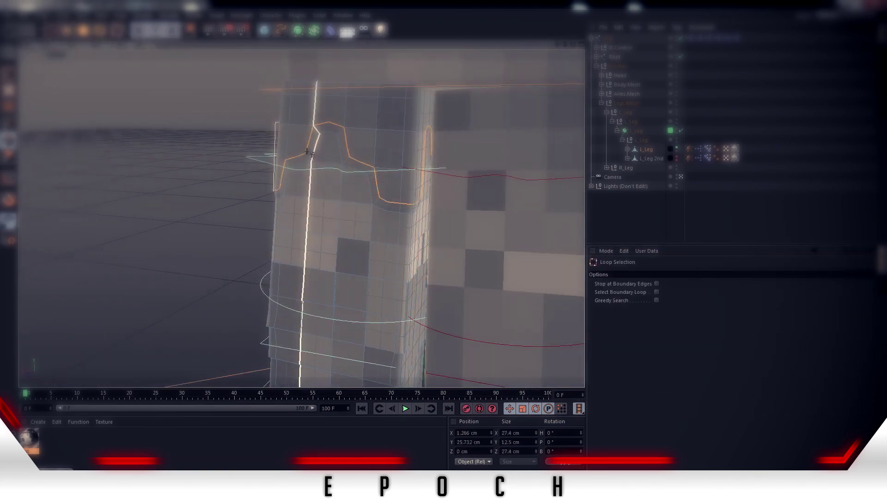
Step: Zoom the viewport in close on the L_Leg mesh's selected edge loop
mouse_move(276, 191)
alt+mouse_down()
mouse_move(301, 218)
mouse_move(244, 127)
alt+mouse_up()
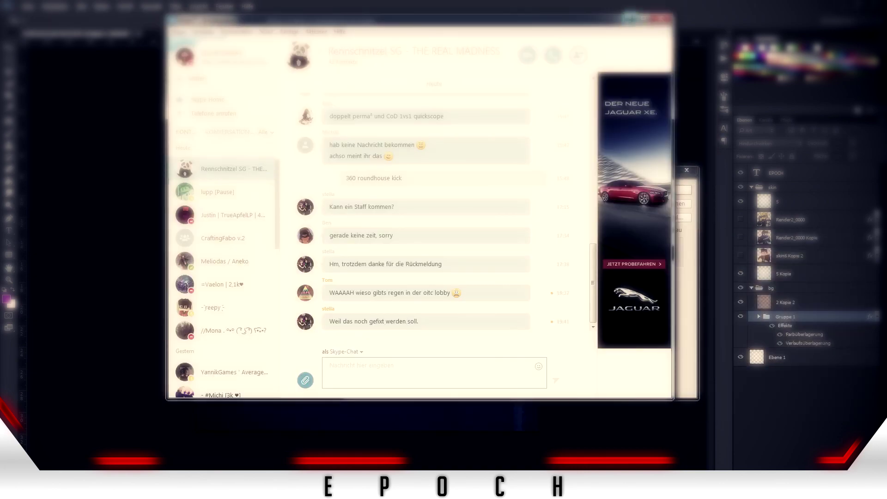
Step: Scroll the gradient overlay's Füllmethode list up to Normal
scroll(514, 204, up, 3)
scroll(513, 204, up, 3)
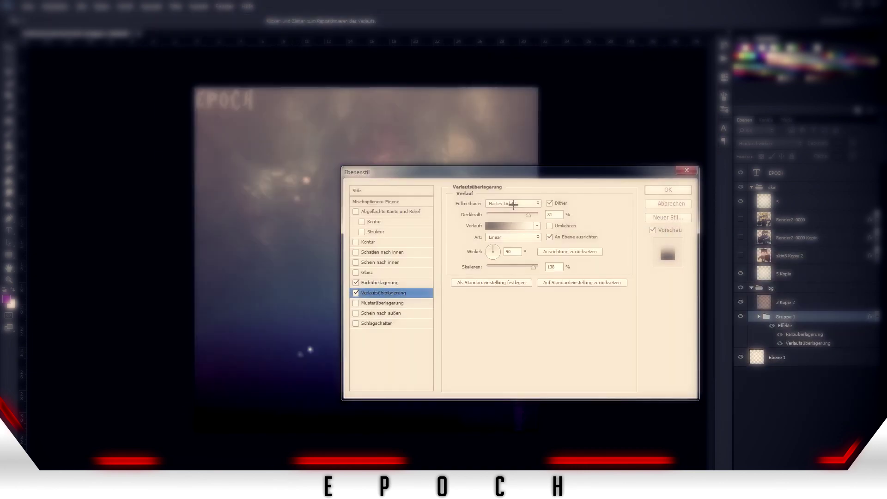
scroll(514, 204, up, 3)
scroll(514, 204, up, 3)
scroll(513, 204, up, 5)
scroll(512, 203, up, 4)
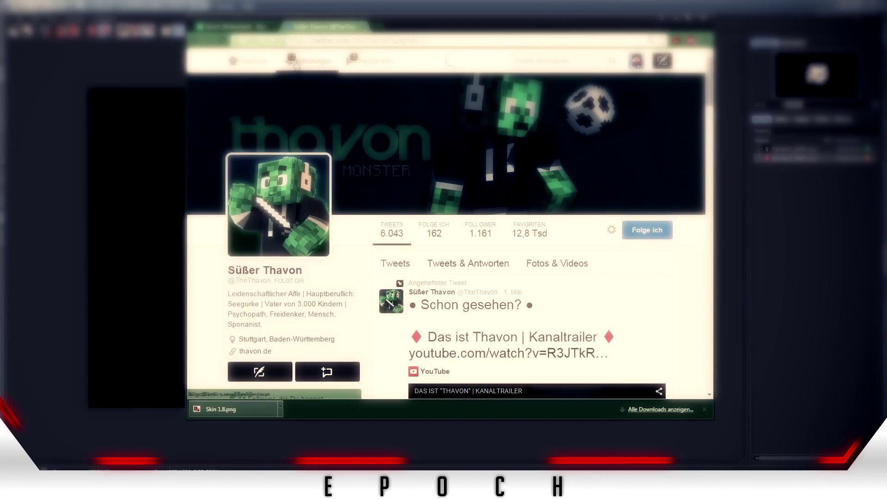
Step: Scroll through the Twitter notifications in the browser
scroll(537, 314, up, 3)
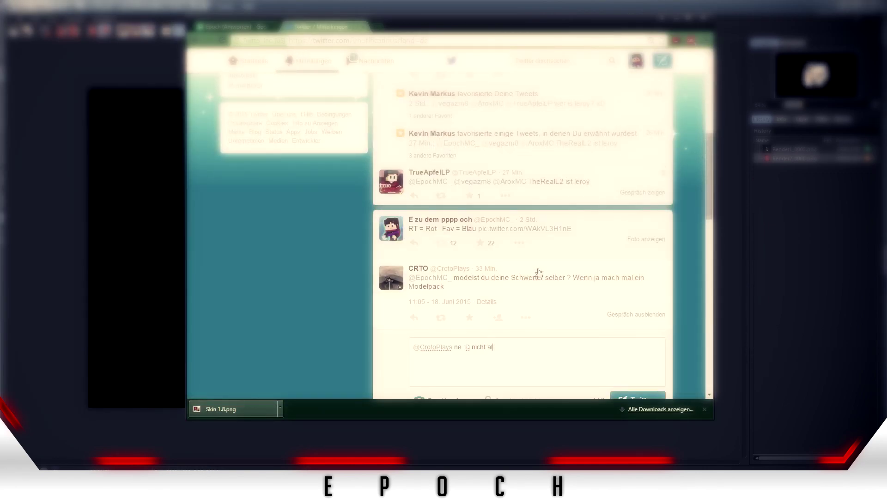
scroll(539, 272, up, 2)
scroll(597, 237, up, 2)
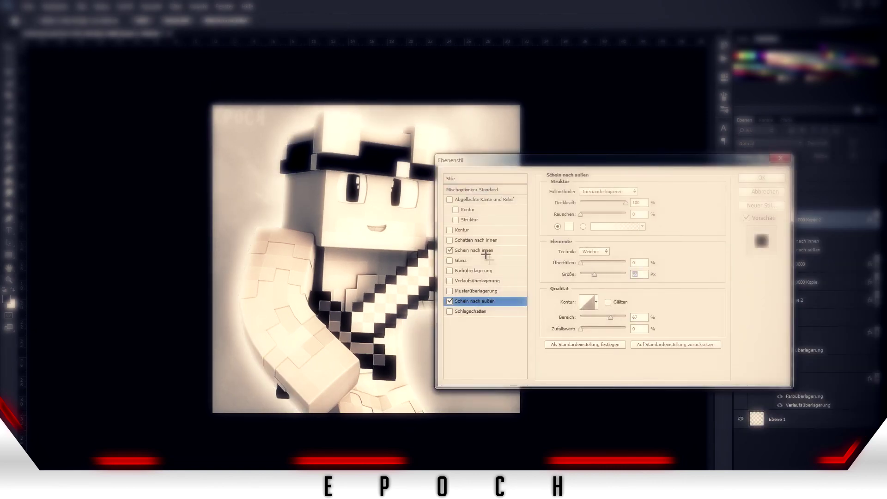
Step: Stamp all visible layers into a new top layer, then marquee-select just inside the canvas edges
key(ctrl+shift+alt+e)
key(m)
drag(228, 118, 506, 400)
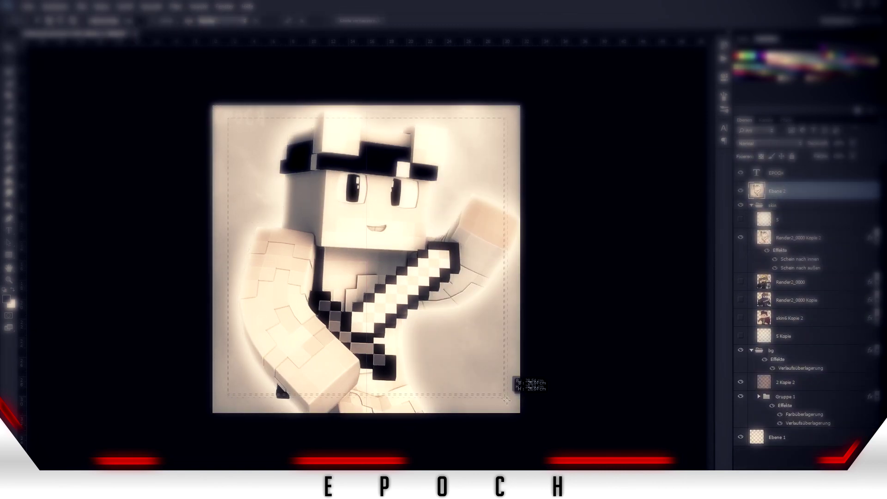